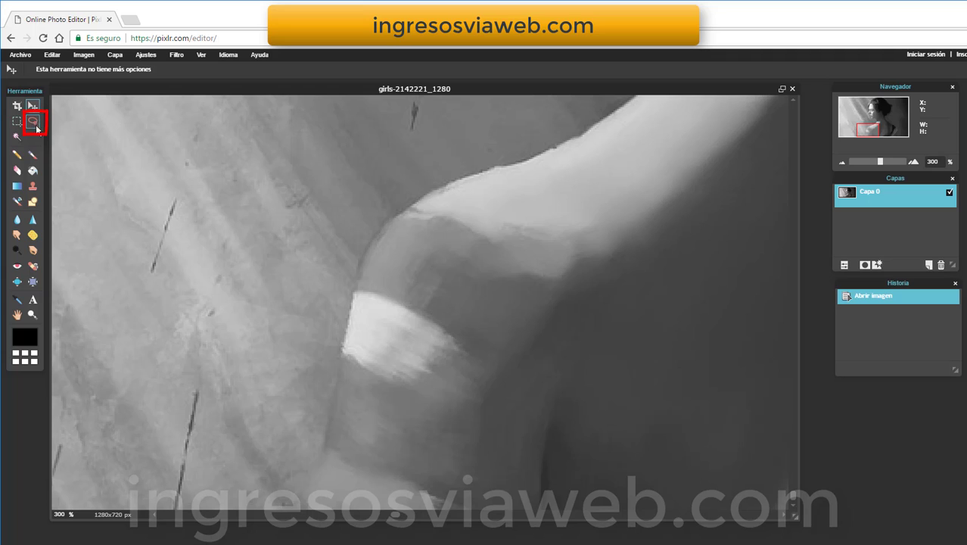
Step: Cut out the background beside the woman's upper arm and shoulder using a polygonal lasso selection about 300 × 230 px
{"action": "left_click", "coordinate": [34, 121]}
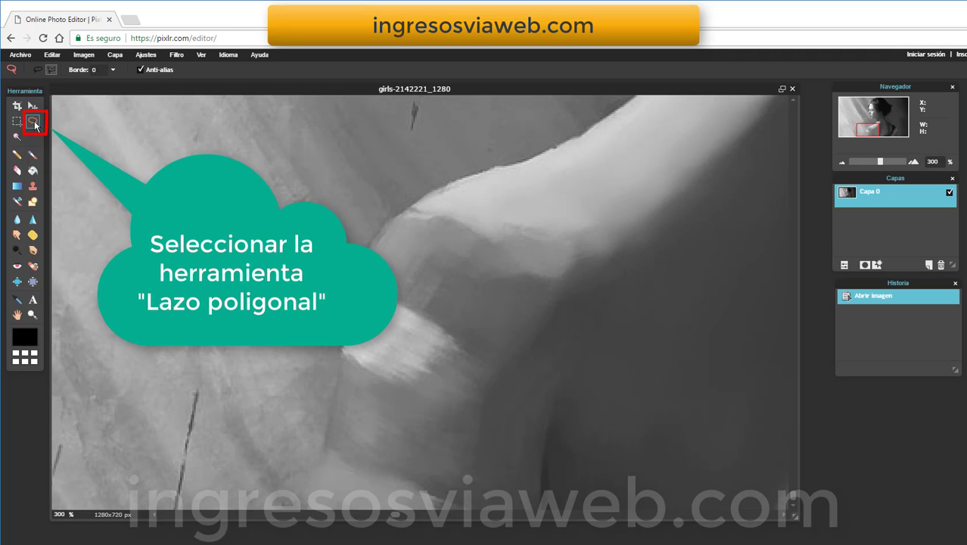
{"action": "left_click", "coordinate": [52, 69]}
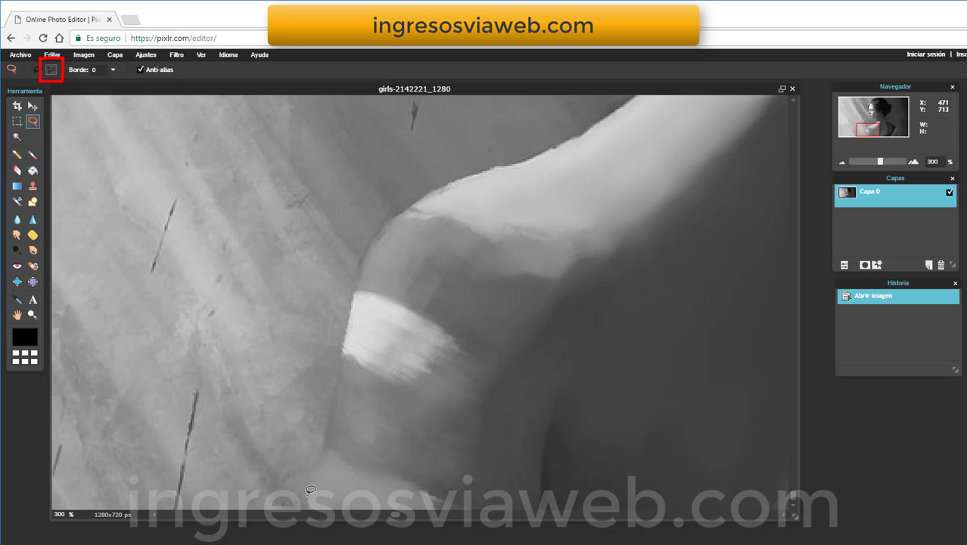
{"action": "left_click", "coordinate": [313, 501]}
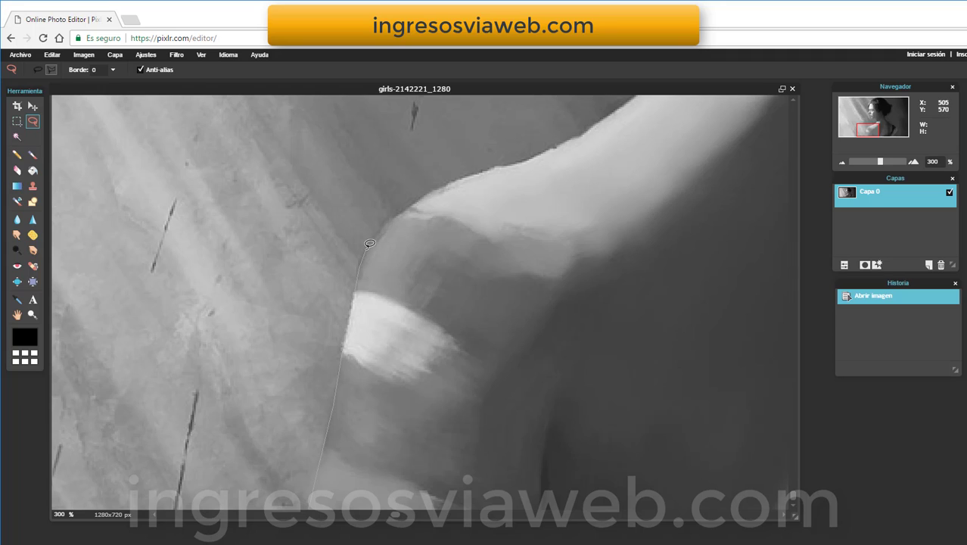
{"action": "mouse_move", "coordinate": [369, 243]}
{"action": "left_mouse_down"}
{"action": "mouse_move", "coordinate": [425, 194]}
{"action": "mouse_move", "coordinate": [527, 163]}
{"action": "mouse_move", "coordinate": [603, 127]}
{"action": "mouse_move", "coordinate": [631, 98]}
{"action": "left_mouse_up"}
{"action": "left_click", "coordinate": [118, 126]}
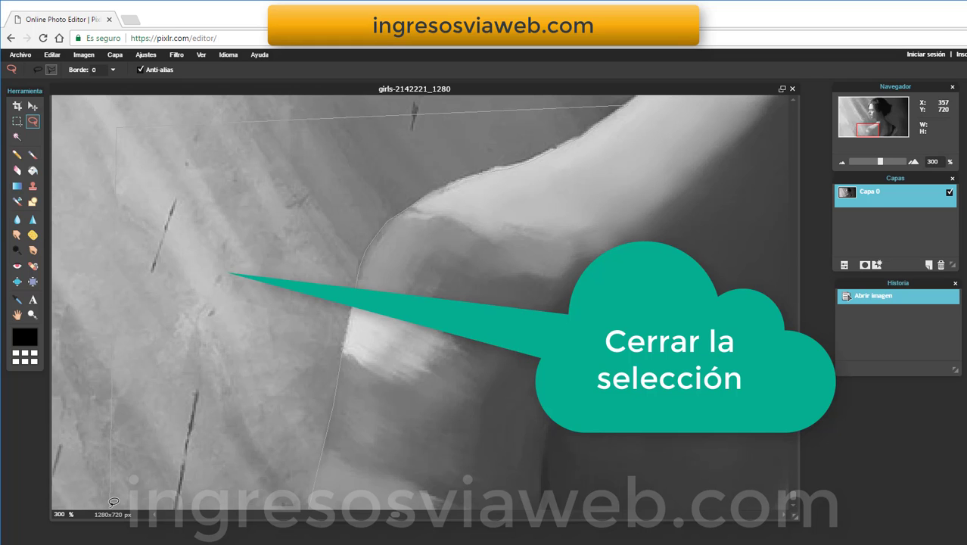
{"action": "left_click", "coordinate": [113, 501]}
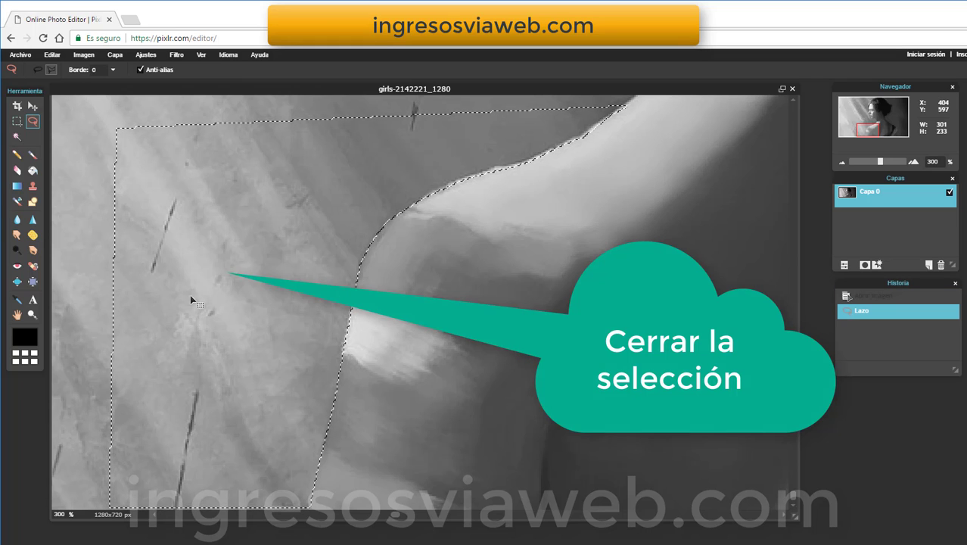
{"action": "left_click", "coordinate": [60, 55]}
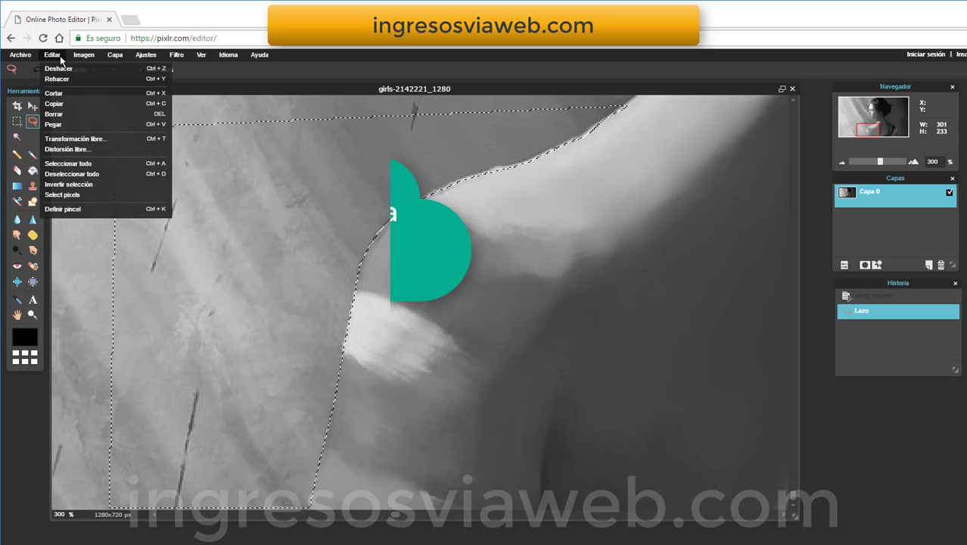
{"action": "left_click", "coordinate": [64, 92]}
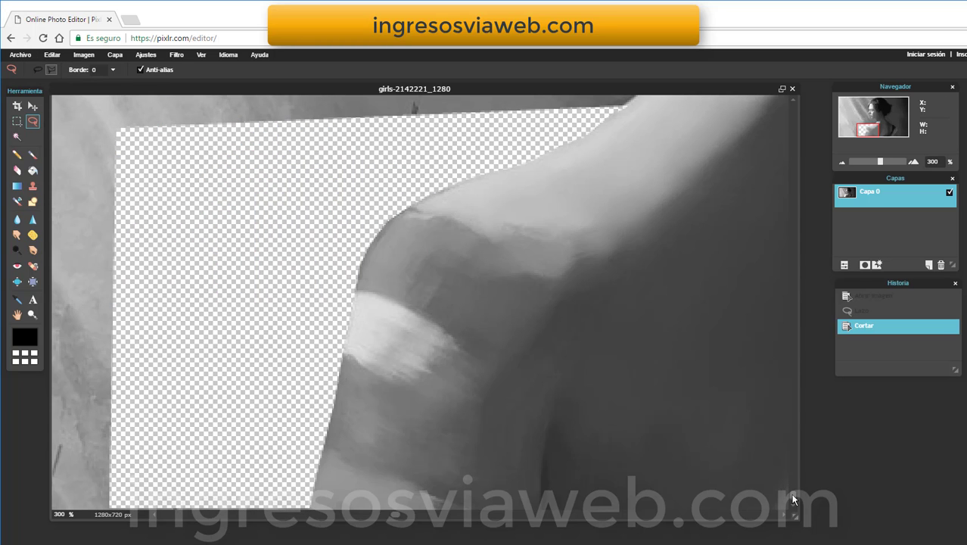
Step: Cut out the background along the shoulder, neck, chin, lips and nose using a polygonal lasso selection about 315 × 220 px
{"action": "left_click_drag", "start_coordinate": [790, 487], "coordinate": [781, 321]}
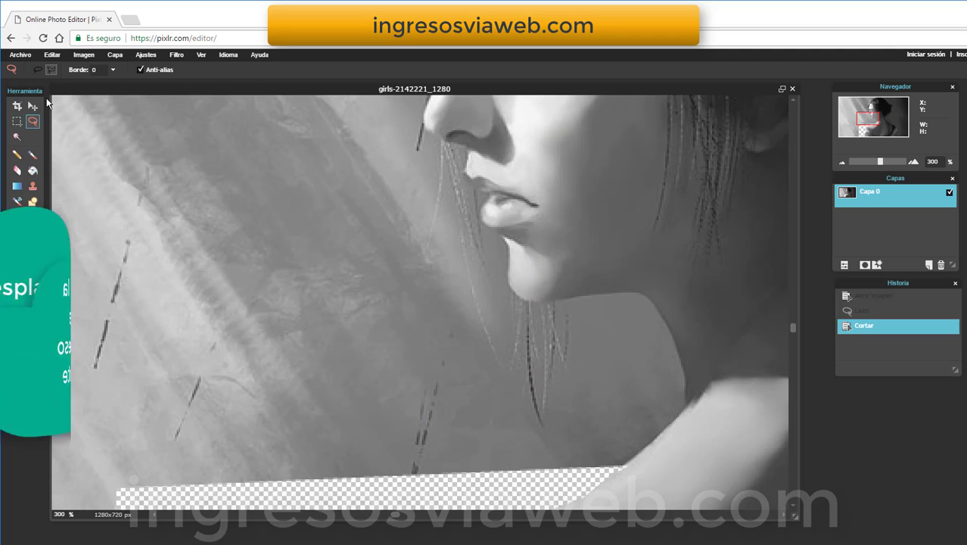
{"action": "left_click", "coordinate": [51, 70]}
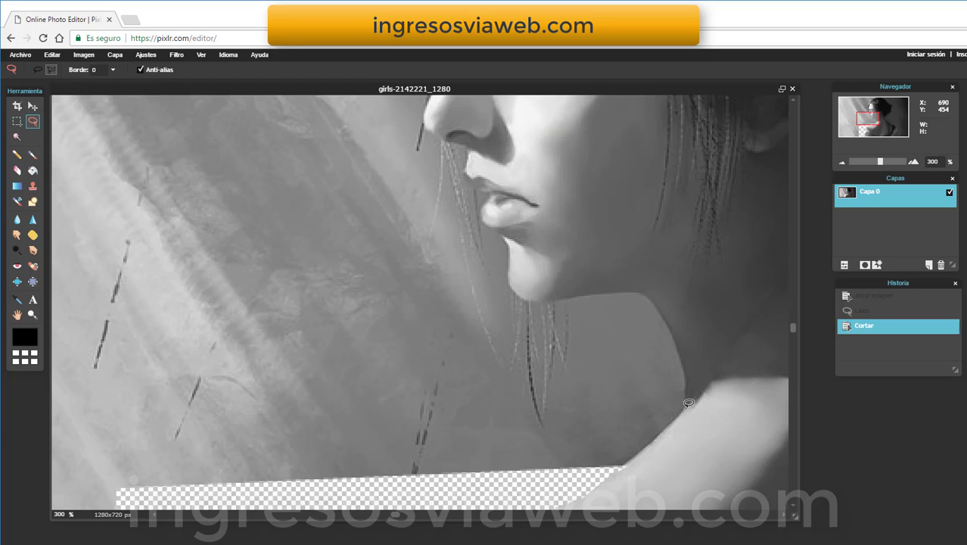
{"action": "mouse_move", "coordinate": [687, 401]}
{"action": "left_mouse_down"}
{"action": "mouse_move", "coordinate": [674, 333]}
{"action": "mouse_move", "coordinate": [647, 293]}
{"action": "mouse_move", "coordinate": [528, 302]}
{"action": "mouse_move", "coordinate": [517, 293]}
{"action": "mouse_move", "coordinate": [515, 243]}
{"action": "mouse_move", "coordinate": [485, 211]}
{"action": "mouse_move", "coordinate": [499, 187]}
{"action": "mouse_move", "coordinate": [474, 179]}
{"action": "mouse_move", "coordinate": [472, 139]}
{"action": "mouse_move", "coordinate": [442, 134]}
{"action": "mouse_move", "coordinate": [427, 109]}
{"action": "mouse_move", "coordinate": [150, 120]}
{"action": "mouse_move", "coordinate": [154, 218]}
{"action": "mouse_move", "coordinate": [203, 495]}
{"action": "mouse_move", "coordinate": [563, 477]}
{"action": "left_mouse_up"}
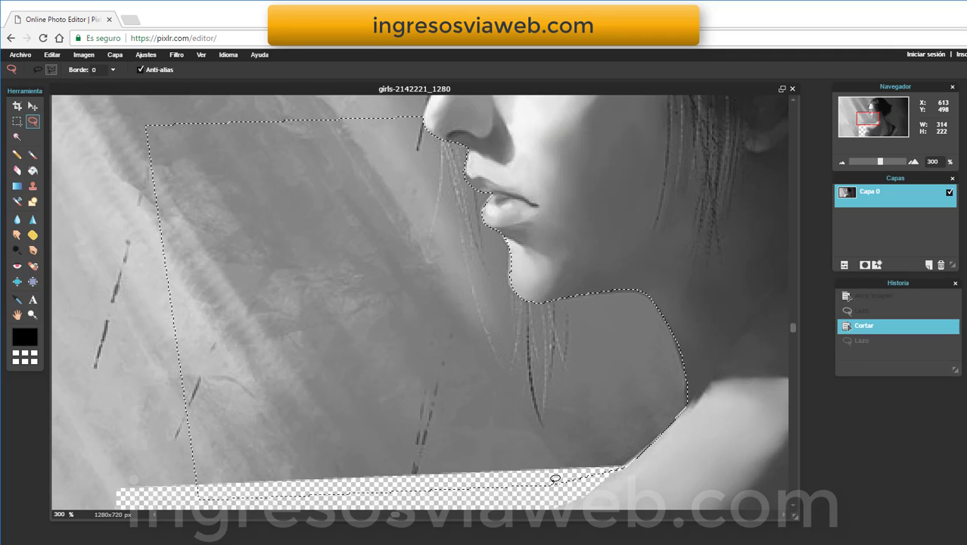
{"action": "left_click", "coordinate": [51, 55]}
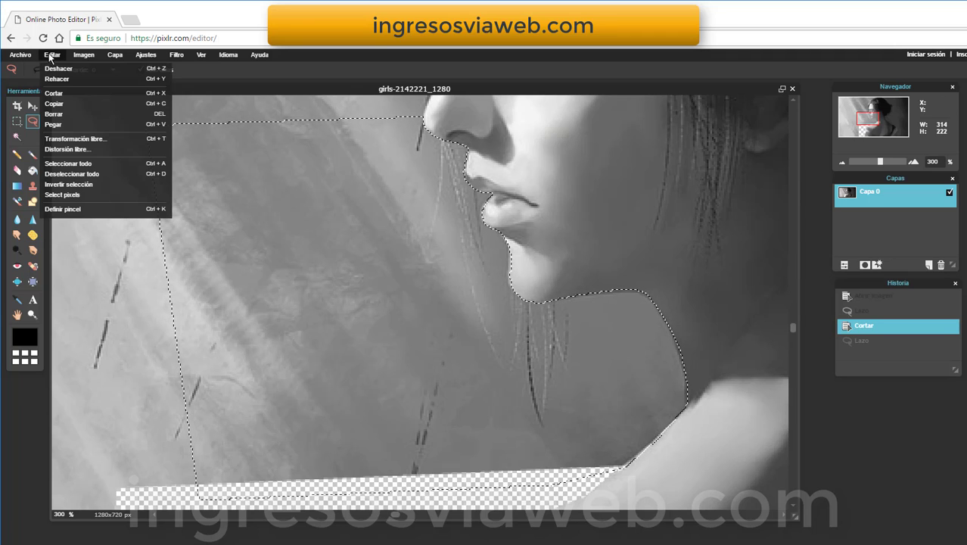
{"action": "left_click", "coordinate": [53, 94]}
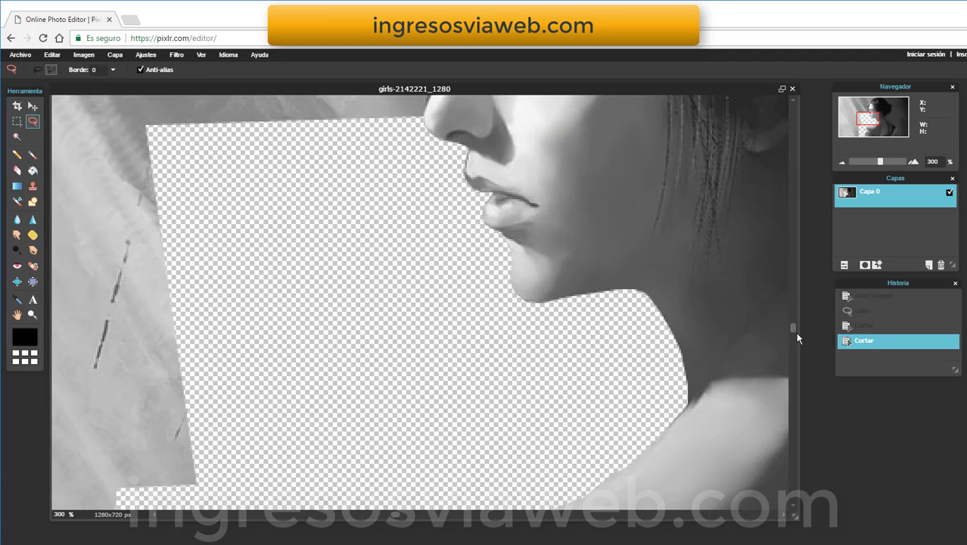
Step: Cut out the background from the nose up along the outer edge of the front hair, about 170 × 220 px
{"action": "left_click_drag", "start_coordinate": [792, 327], "coordinate": [799, 167]}
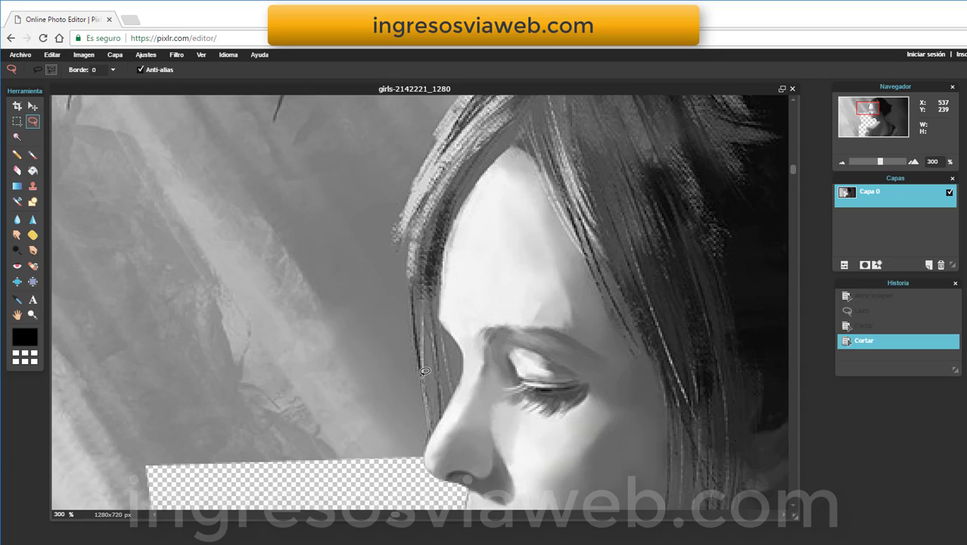
{"action": "mouse_move", "coordinate": [425, 371]}
{"action": "left_mouse_down"}
{"action": "mouse_move", "coordinate": [413, 247]}
{"action": "mouse_move", "coordinate": [396, 254]}
{"action": "mouse_move", "coordinate": [397, 234]}
{"action": "mouse_move", "coordinate": [463, 97]}
{"action": "mouse_move", "coordinate": [219, 113]}
{"action": "mouse_move", "coordinate": [168, 323]}
{"action": "mouse_move", "coordinate": [164, 477]}
{"action": "mouse_move", "coordinate": [412, 477]}
{"action": "left_mouse_up"}
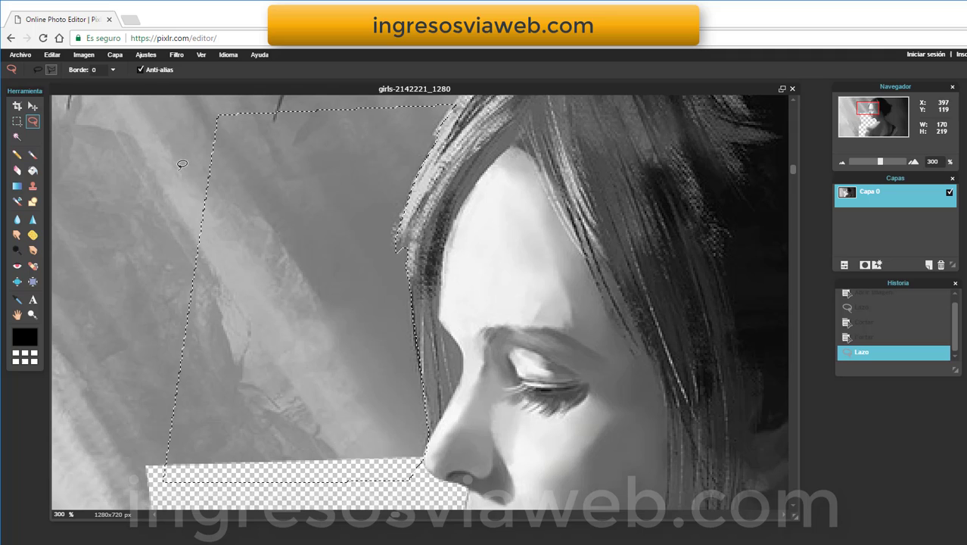
{"action": "left_click", "coordinate": [51, 54]}
{"action": "left_click", "coordinate": [55, 94]}
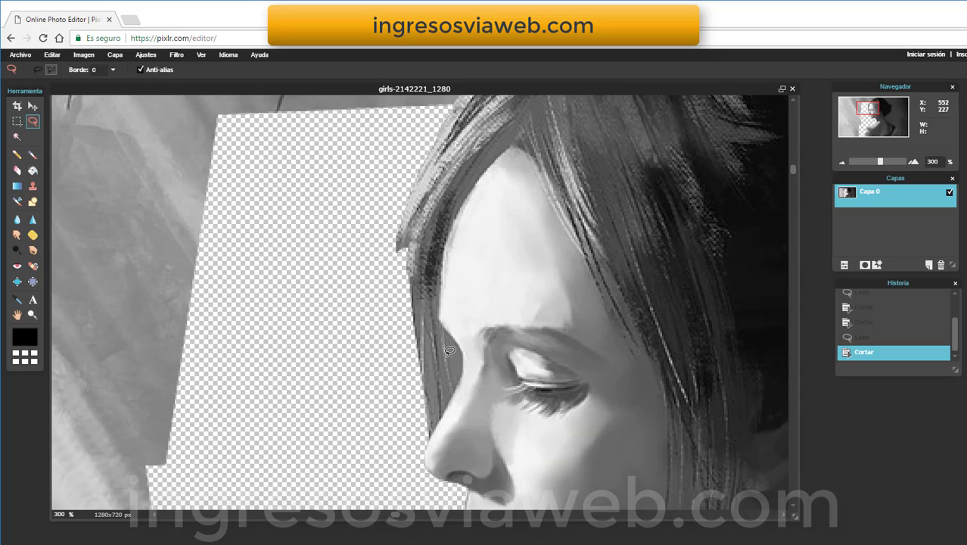
Step: Cut out the background gap beside the brow, about 12 × 39 px, and the adjacent narrow strip between hair strands, about 10 × 71 px
{"action": "mouse_move", "coordinate": [454, 374]}
{"action": "left_mouse_down"}
{"action": "mouse_move", "coordinate": [459, 388]}
{"action": "mouse_move", "coordinate": [451, 371]}
{"action": "left_mouse_up"}
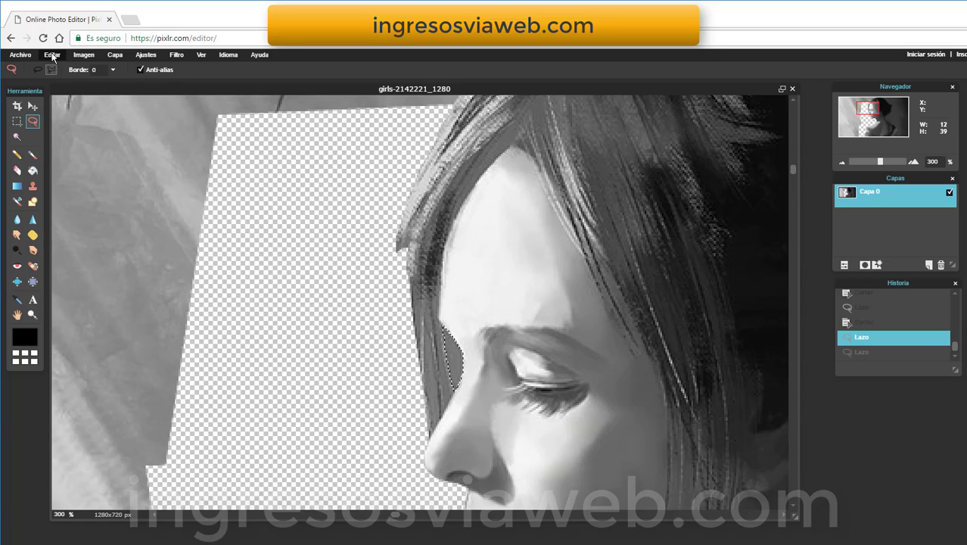
{"action": "left_click", "coordinate": [52, 54]}
{"action": "left_click", "coordinate": [53, 95]}
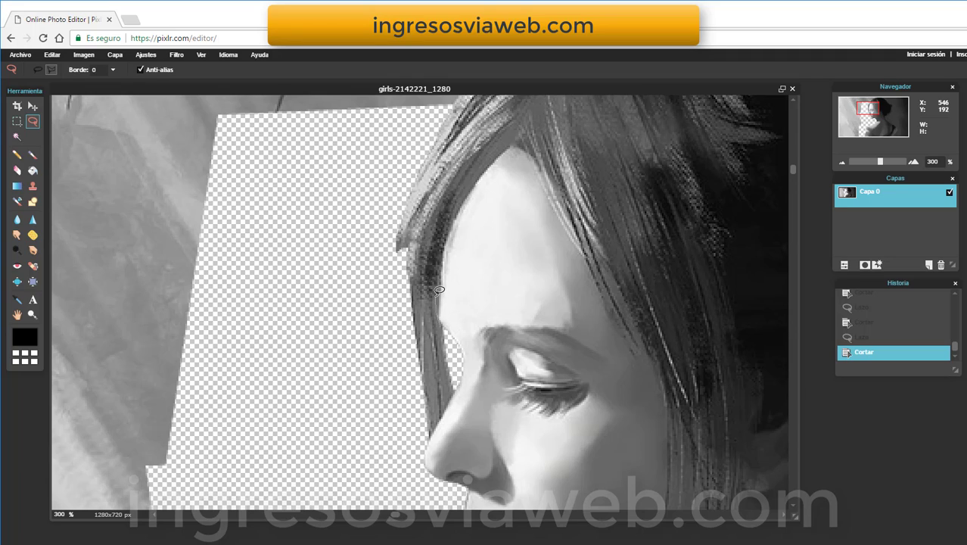
{"action": "mouse_move", "coordinate": [437, 289]}
{"action": "left_mouse_down"}
{"action": "mouse_move", "coordinate": [446, 412]}
{"action": "mouse_move", "coordinate": [456, 390]}
{"action": "mouse_move", "coordinate": [433, 293]}
{"action": "left_mouse_up"}
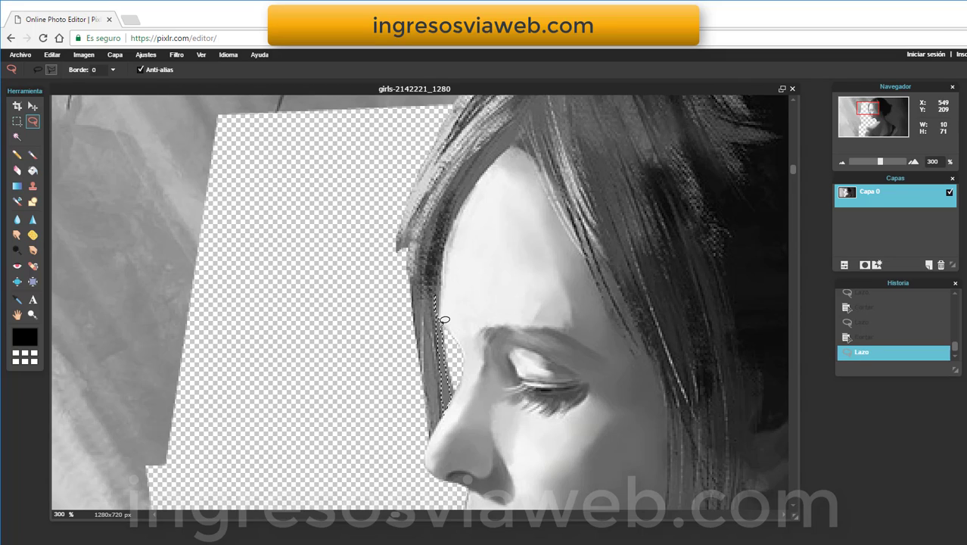
{"action": "left_click", "coordinate": [52, 54]}
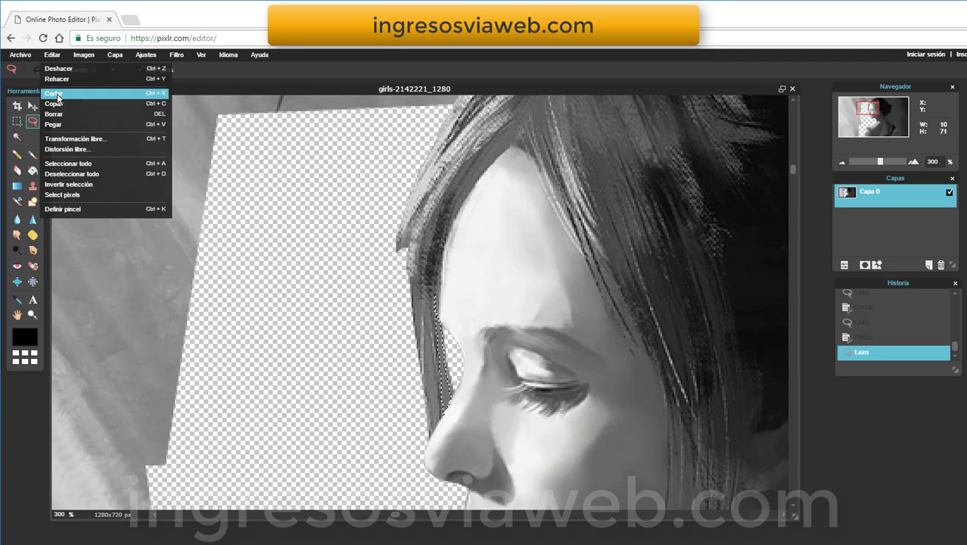
{"action": "left_click", "coordinate": [53, 93]}
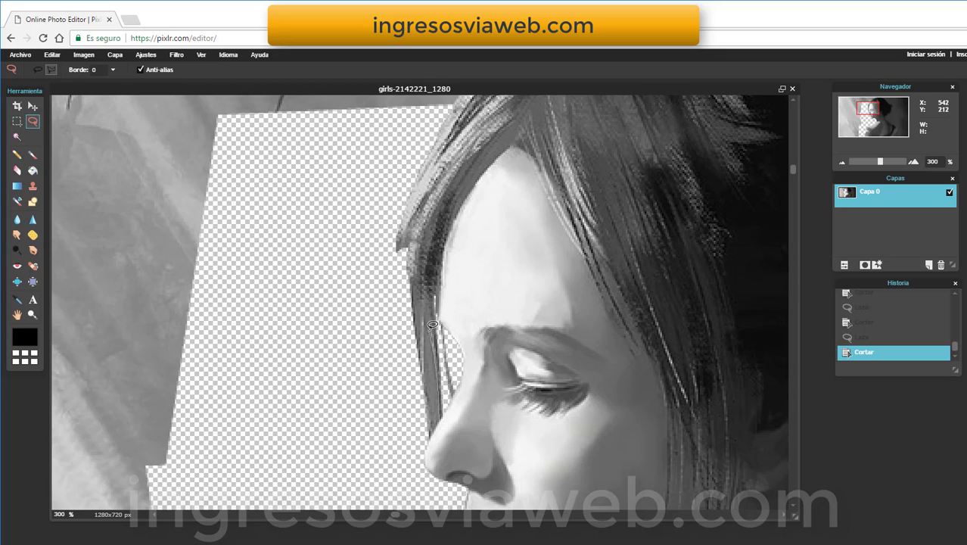
Step: Cut out the gap between the outermost hair strands, about 9 × 61 px, and the tiny one above the nose, about 3 × 8 px
{"action": "mouse_move", "coordinate": [432, 325]}
{"action": "left_mouse_down"}
{"action": "mouse_move", "coordinate": [427, 311]}
{"action": "mouse_move", "coordinate": [439, 421]}
{"action": "left_mouse_up"}
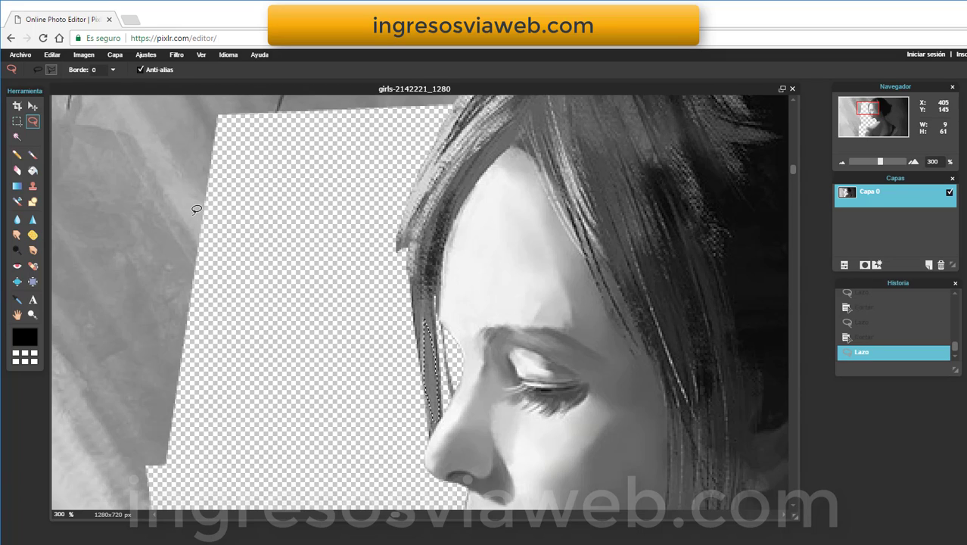
{"action": "left_click", "coordinate": [52, 55]}
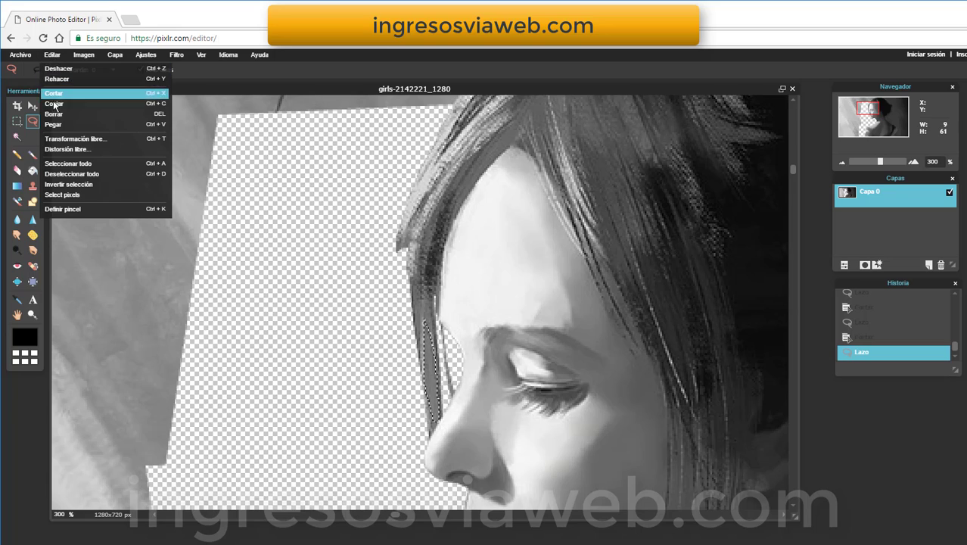
{"action": "left_click", "coordinate": [54, 94]}
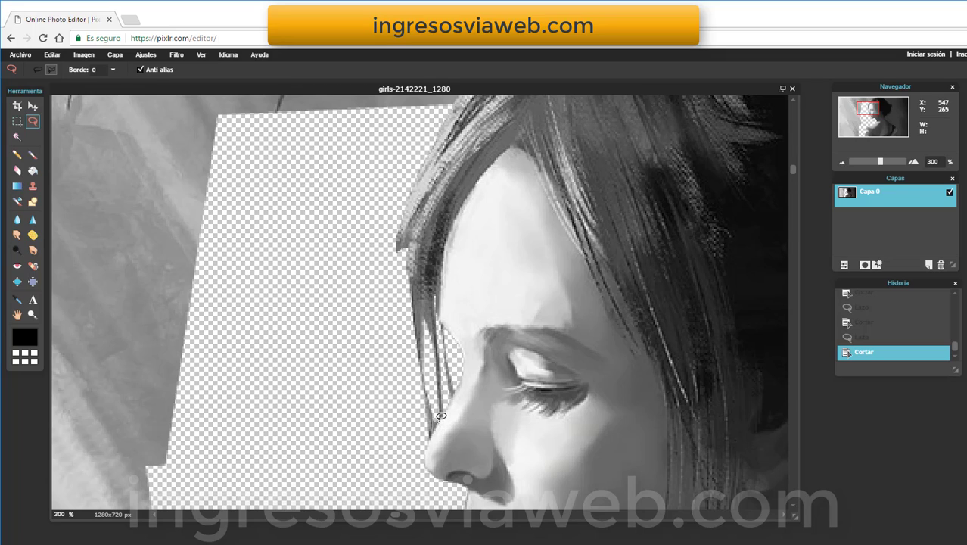
{"action": "left_click_drag", "start_coordinate": [441, 415], "coordinate": [434, 429]}
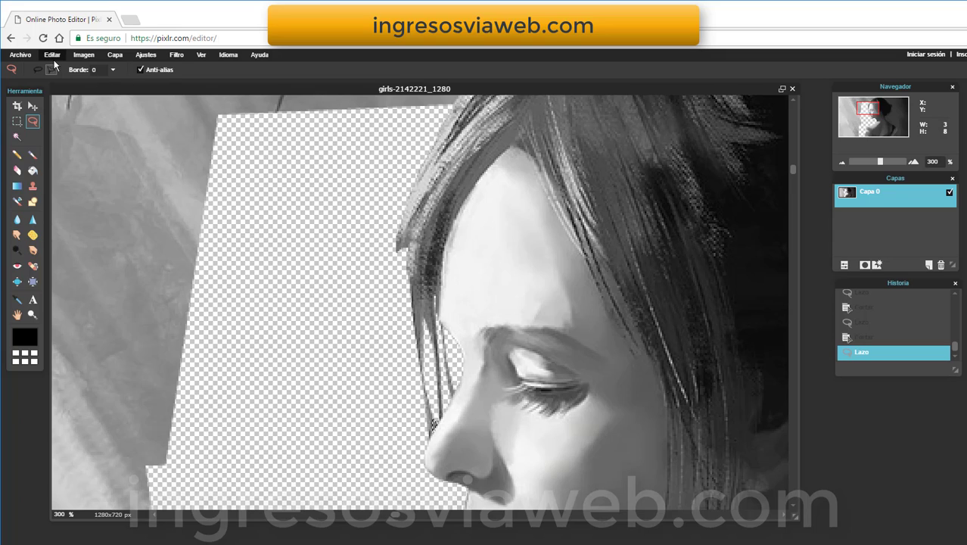
{"action": "left_click", "coordinate": [54, 60]}
{"action": "left_click", "coordinate": [52, 97]}
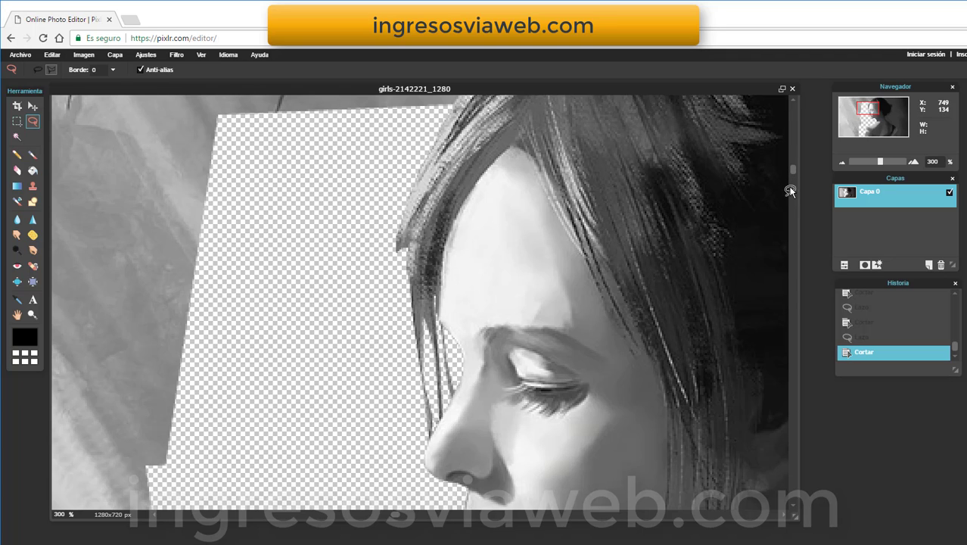
Step: Cut out the background above the front hair up to the image's upper edge, using a lasso selection about 270 × 95 px
{"action": "left_click_drag", "start_coordinate": [793, 171], "coordinate": [795, 73]}
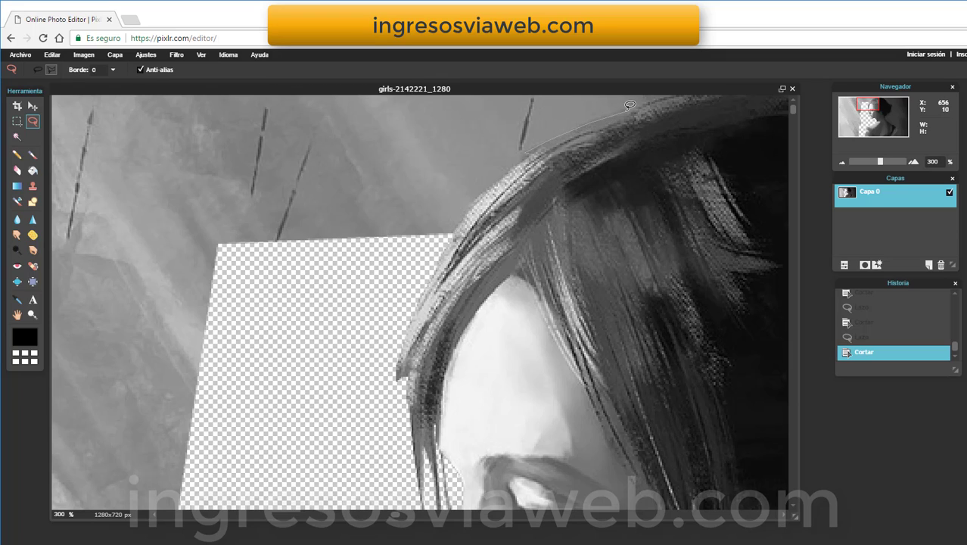
{"action": "left_click", "coordinate": [680, 89]}
{"action": "left_click", "coordinate": [240, 92]}
{"action": "left_click", "coordinate": [209, 259]}
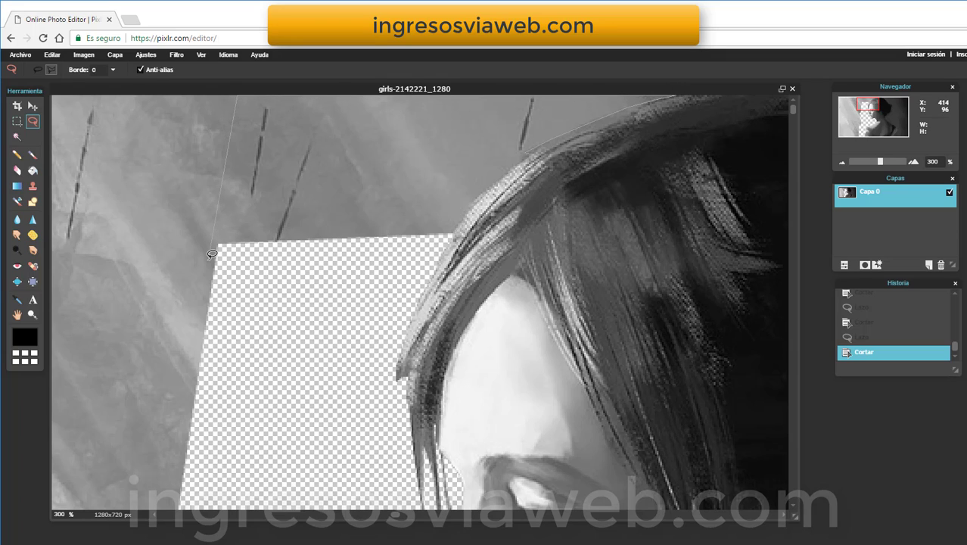
{"action": "double_click", "coordinate": [455, 228]}
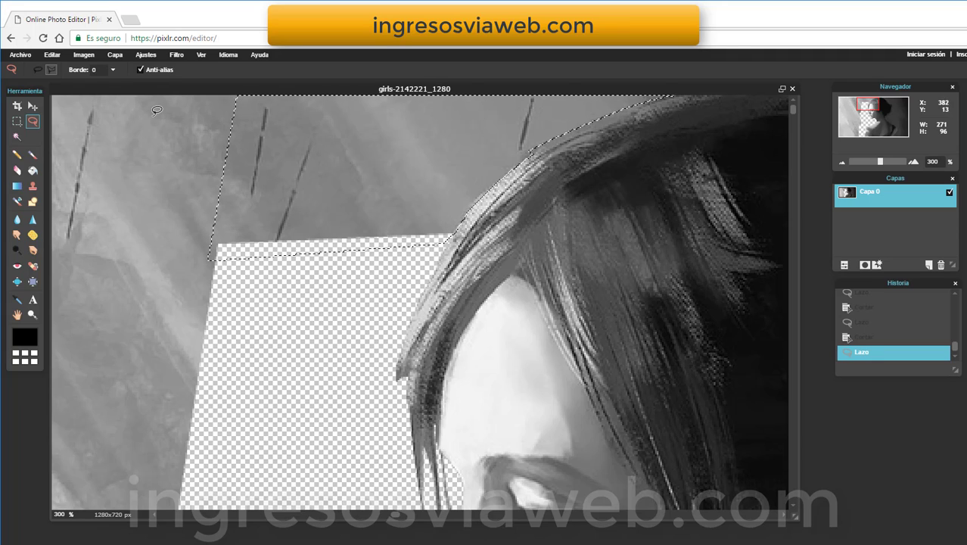
{"action": "left_click", "coordinate": [59, 60]}
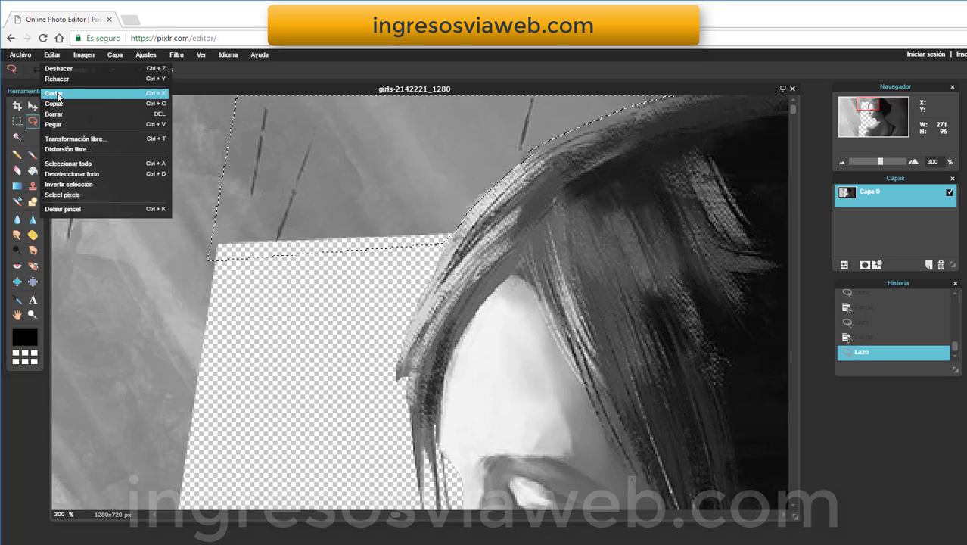
{"action": "left_click", "coordinate": [58, 96]}
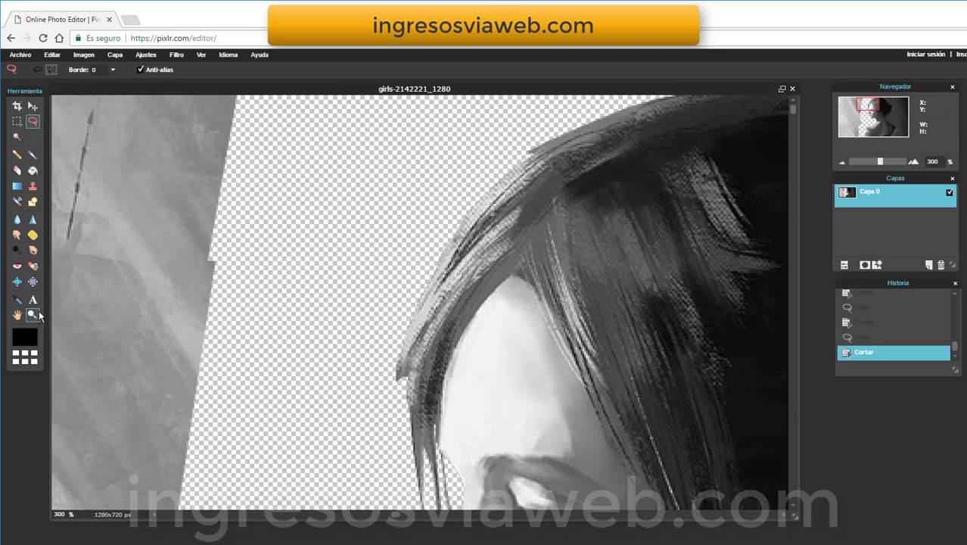
Step: Cut out all the remaining background in front of the woman with a lasso selection about 686 × 720 px, reaching past the image's edges
{"action": "left_click", "coordinate": [59, 514]}
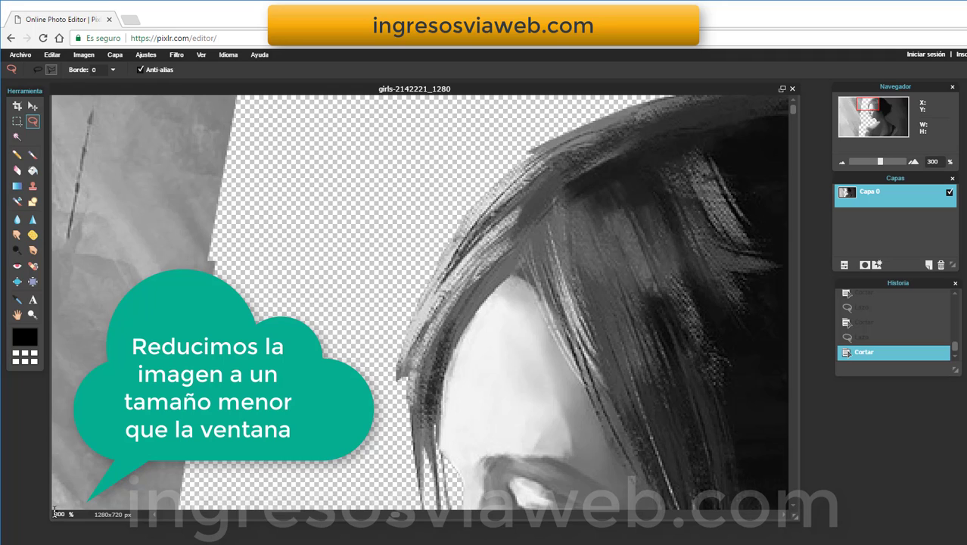
{"action": "key", "text": "Return"}
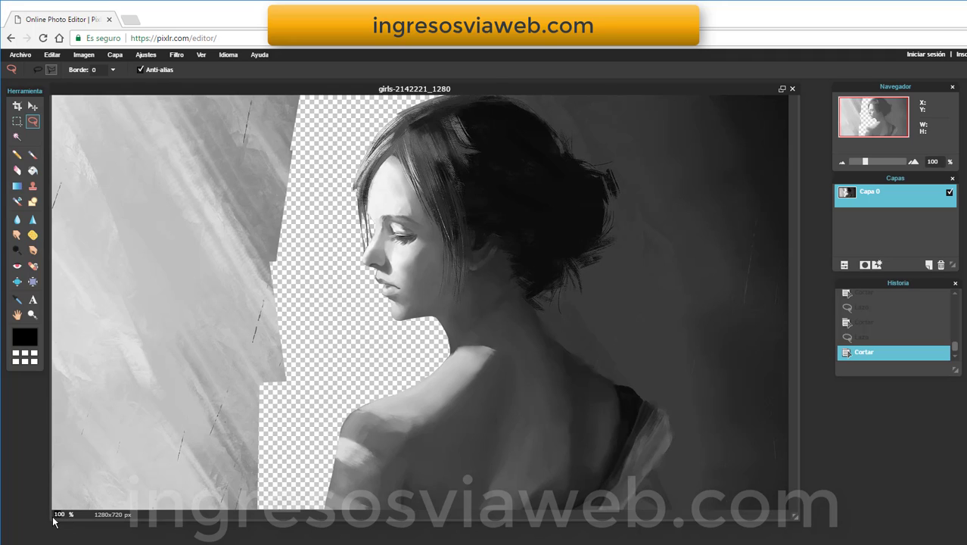
{"action": "type", "text": "90"}
{"action": "key", "text": "Return"}
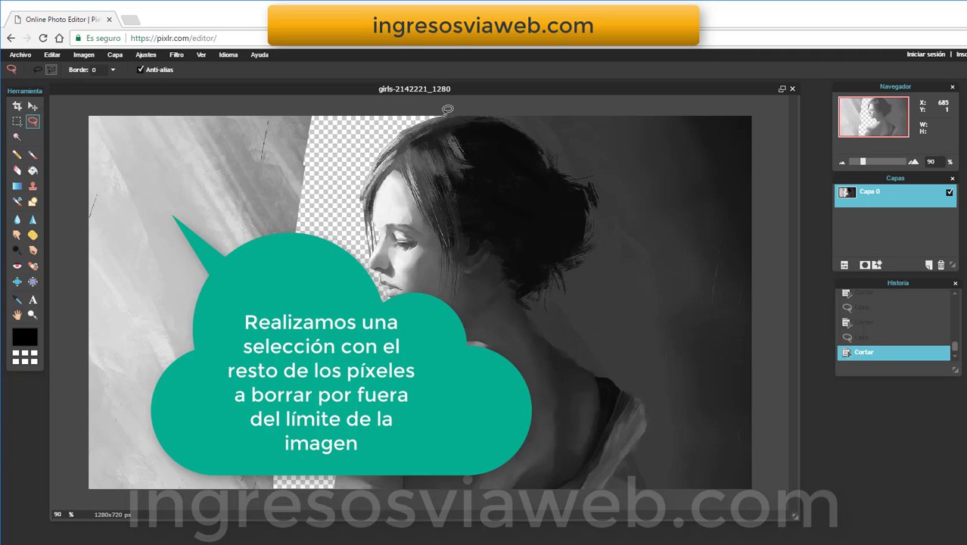
{"action": "mouse_move", "coordinate": [407, 118]}
{"action": "left_mouse_down"}
{"action": "mouse_move", "coordinate": [367, 147]}
{"action": "mouse_move", "coordinate": [330, 258]}
{"action": "mouse_move", "coordinate": [318, 437]}
{"action": "mouse_move", "coordinate": [335, 490]}
{"action": "mouse_move", "coordinate": [302, 482]}
{"action": "mouse_move", "coordinate": [255, 494]}
{"action": "mouse_move", "coordinate": [85, 492]}
{"action": "mouse_move", "coordinate": [213, 97]}
{"action": "mouse_move", "coordinate": [387, 78]}
{"action": "mouse_move", "coordinate": [452, 109]}
{"action": "left_mouse_up"}
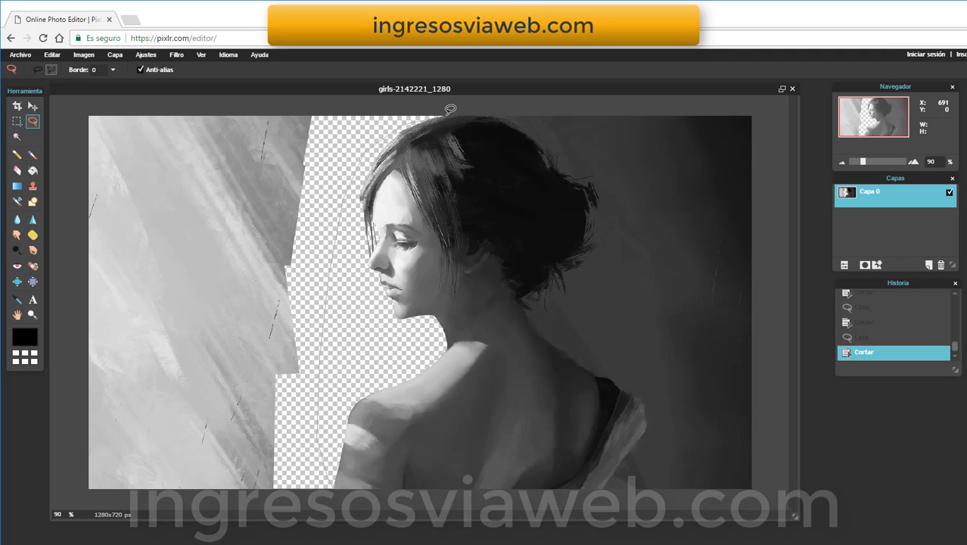
{"action": "left_click_drag", "start_coordinate": [451, 109], "coordinate": [449, 110]}
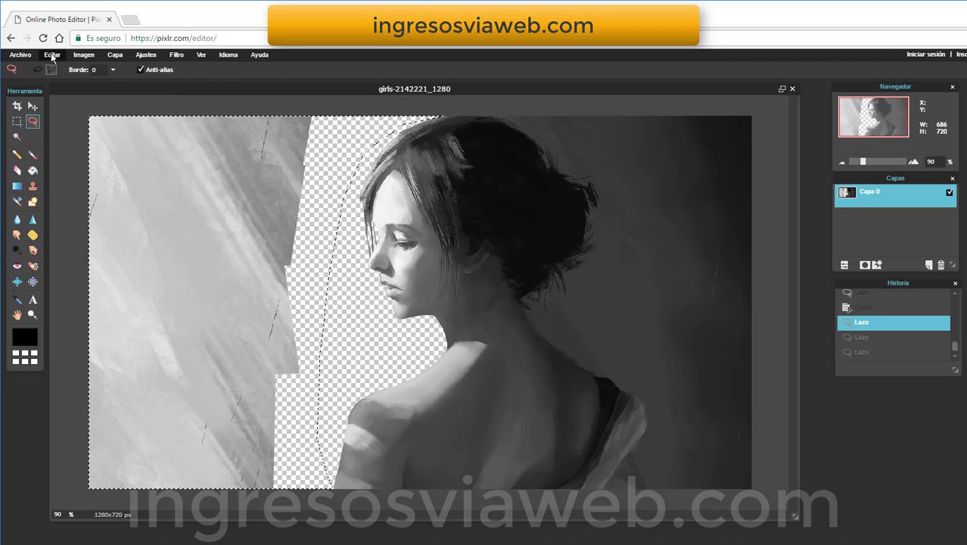
{"action": "left_click", "coordinate": [51, 56]}
{"action": "left_click", "coordinate": [54, 93]}
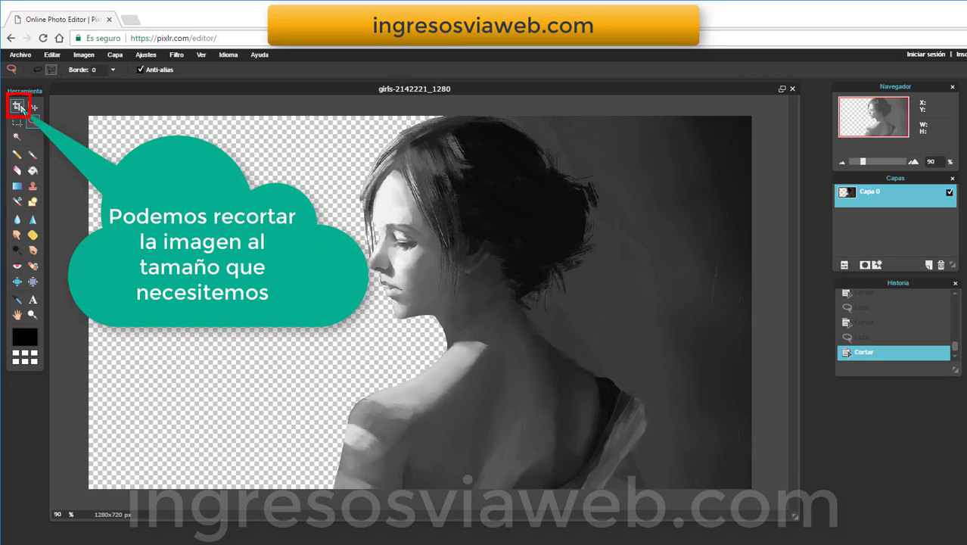
Step: Crop the image to about 801 × 720 px, keeping the transparent area and the woman's face and shoulder, and apply the change
{"action": "left_click", "coordinate": [17, 107]}
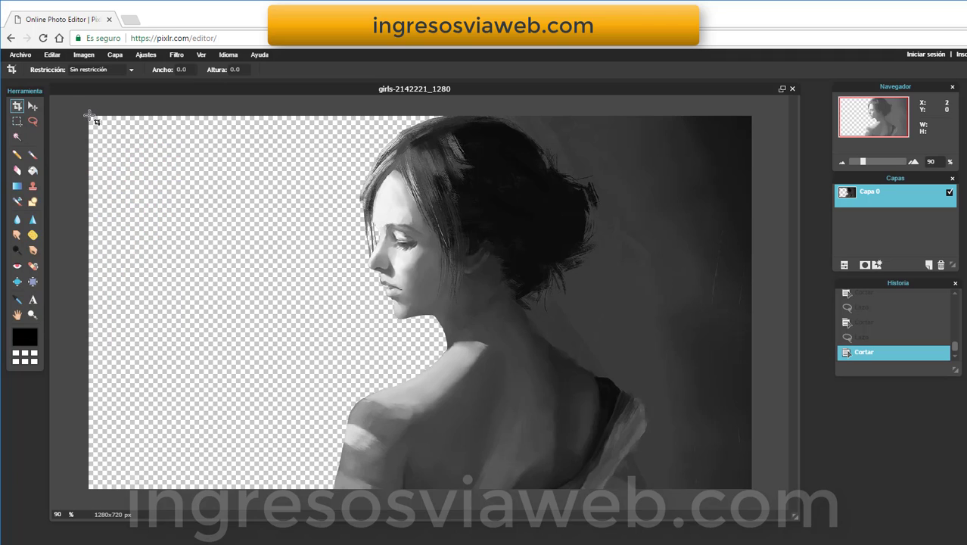
{"action": "left_click_drag", "start_coordinate": [89, 116], "coordinate": [504, 491]}
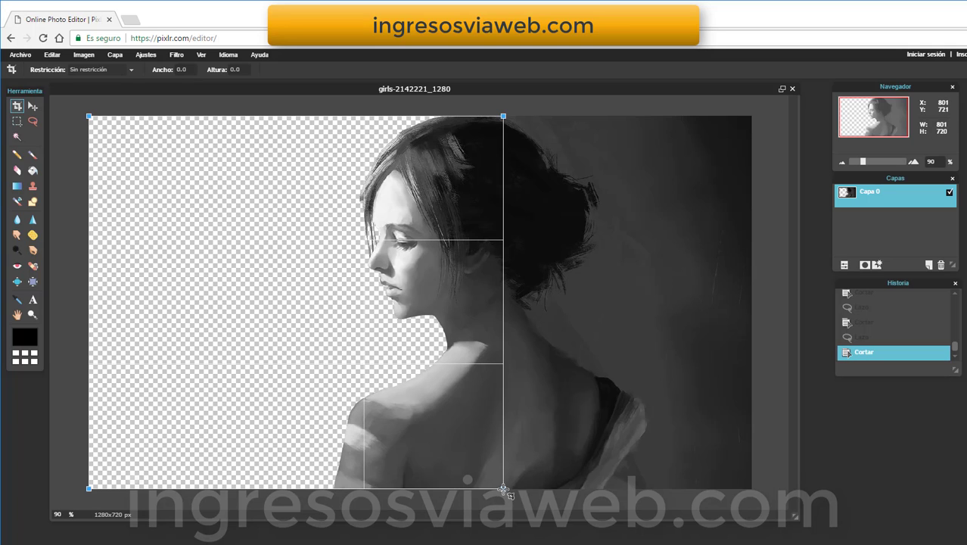
{"action": "left_click", "coordinate": [53, 58]}
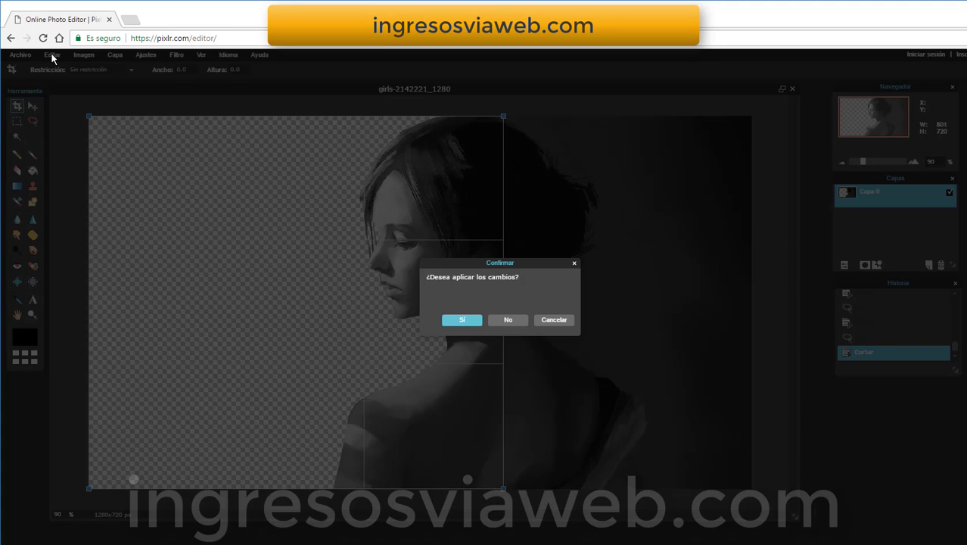
{"action": "left_click", "coordinate": [469, 319]}
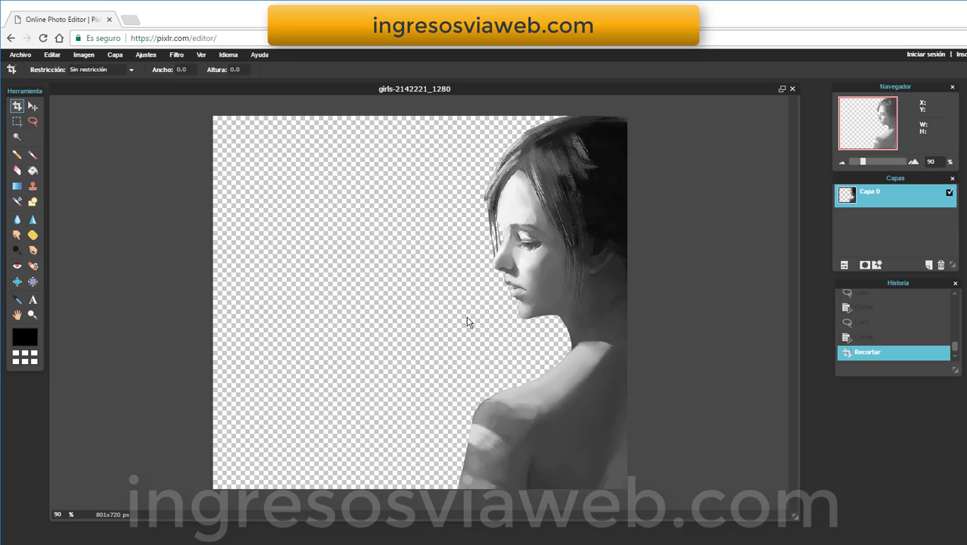
Step: Start saving the image to the computer and choose the transparent, full-quality PNG format
{"action": "left_click", "coordinate": [22, 56]}
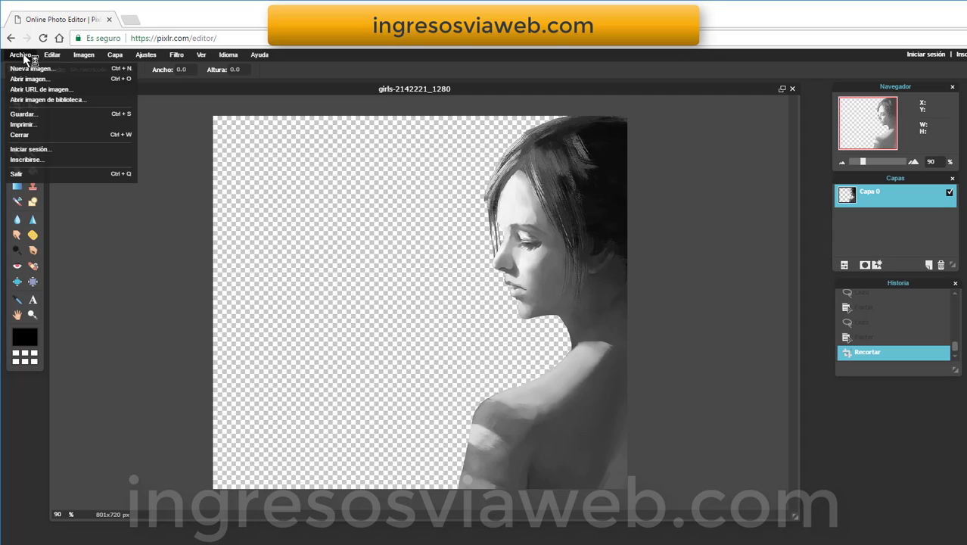
{"action": "left_click", "coordinate": [38, 115]}
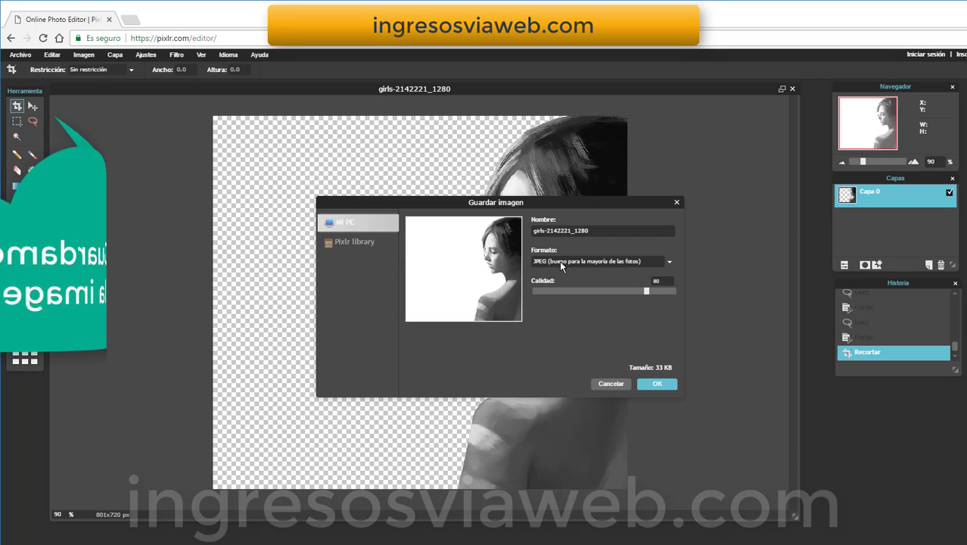
{"action": "left_click", "coordinate": [559, 260]}
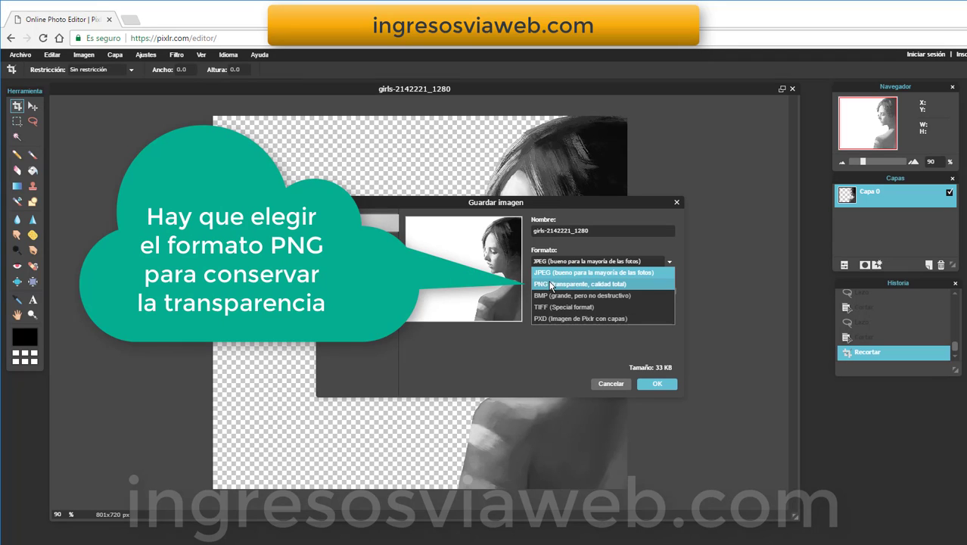
{"action": "left_click", "coordinate": [550, 283]}
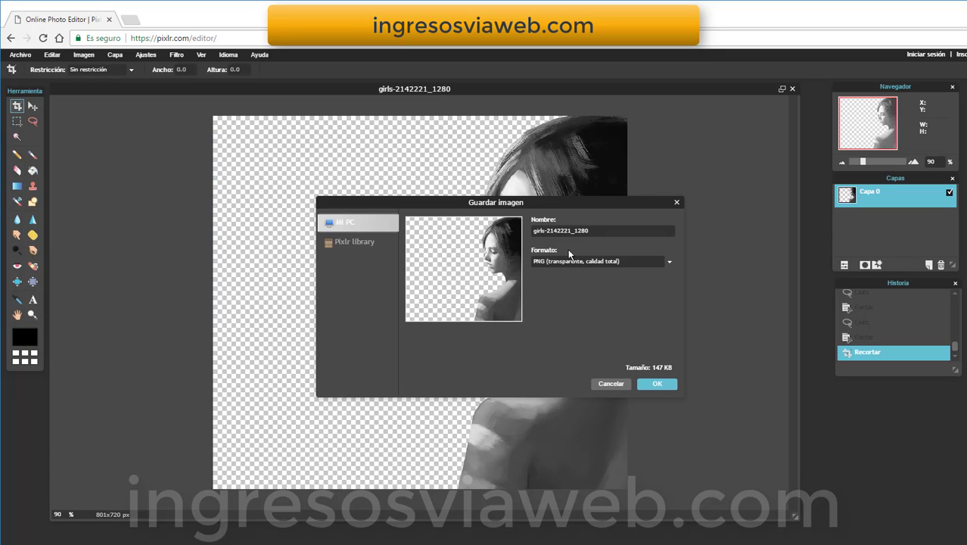
Step: Name the image "imagen parallax" and save it as a PNG in the desktop folder Nueva carpeta
{"action": "left_click_drag", "start_coordinate": [589, 229], "coordinate": [532, 230]}
{"action": "key", "text": "BackSpace"}
{"action": "type", "text": "imagen paral"}
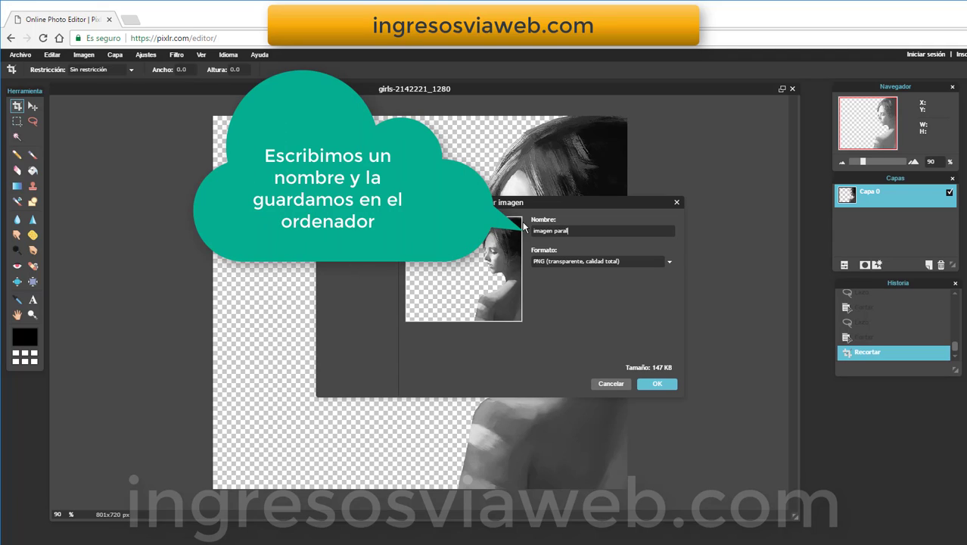
{"action": "type", "text": "lax"}
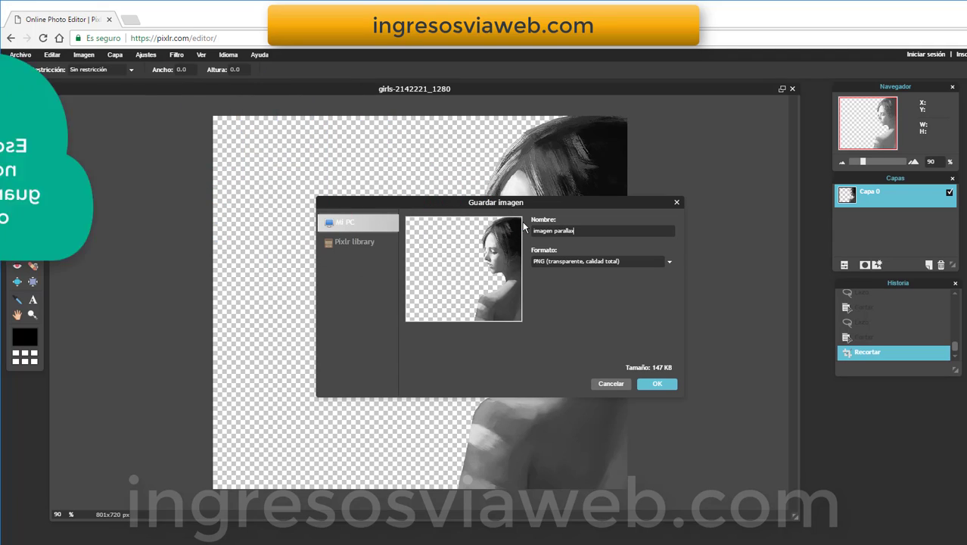
{"action": "left_click", "coordinate": [658, 384]}
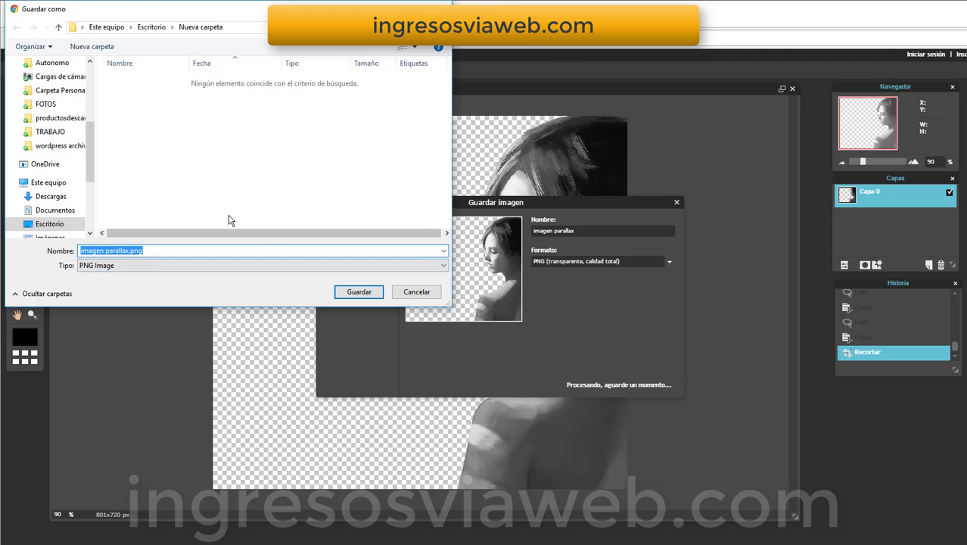
{"action": "left_click", "coordinate": [351, 292]}
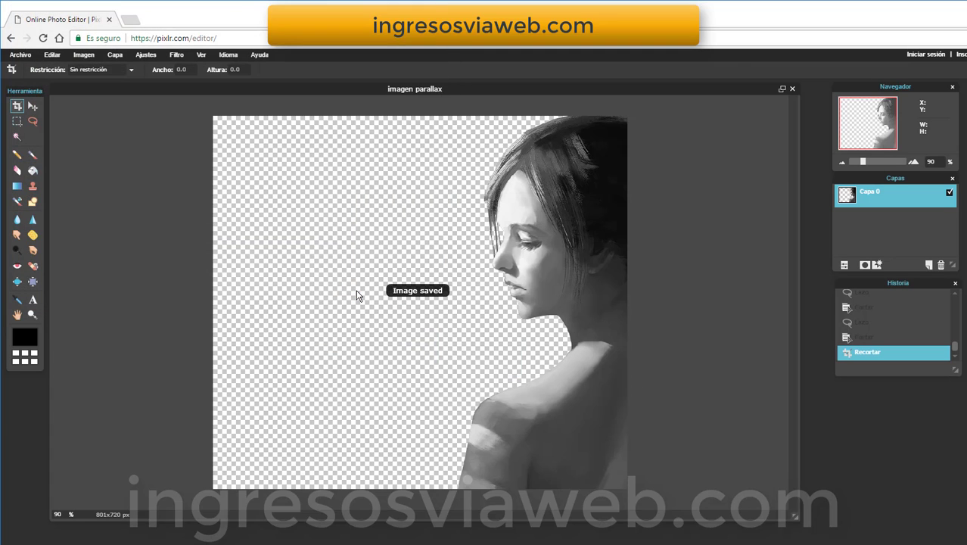